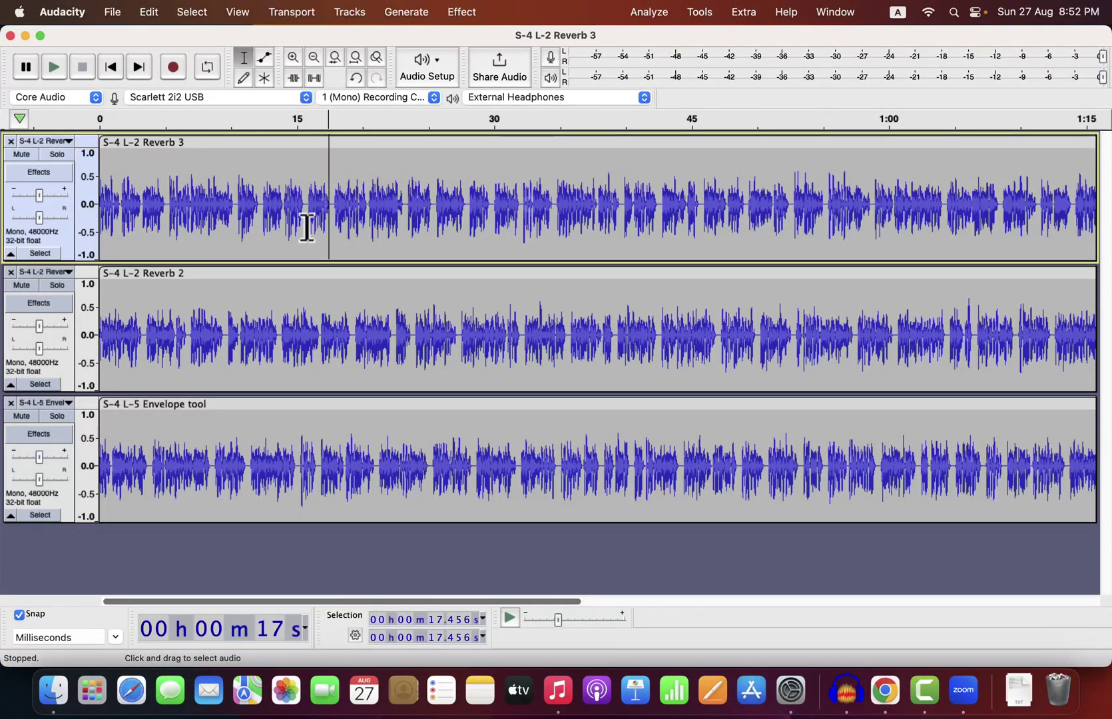
Stagger the clips: Reverb 3 and Reverb 2 just after zero, Envelope tool clip at about 7.5 s
drag(193, 141, 247, 142)
drag(241, 273, 291, 279)
drag(260, 426, 412, 401)
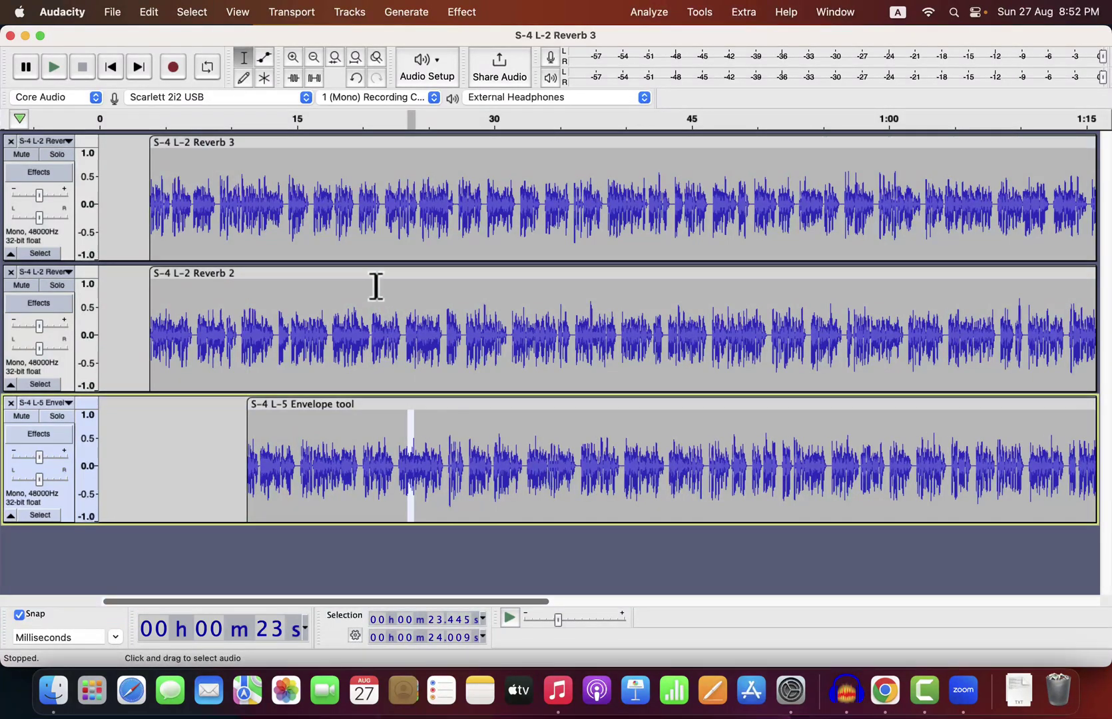
drag(377, 278, 353, 276)
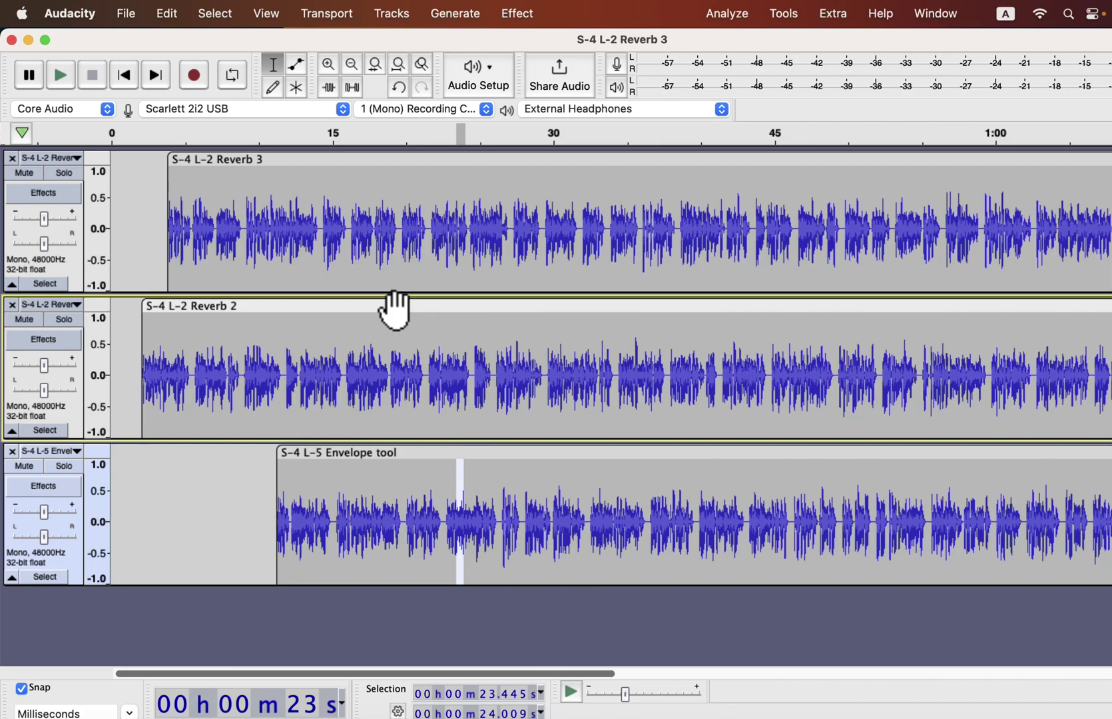
Enable Tracks > Sync-Lock Tracks so all three staggered tracks are linked
click(401, 6)
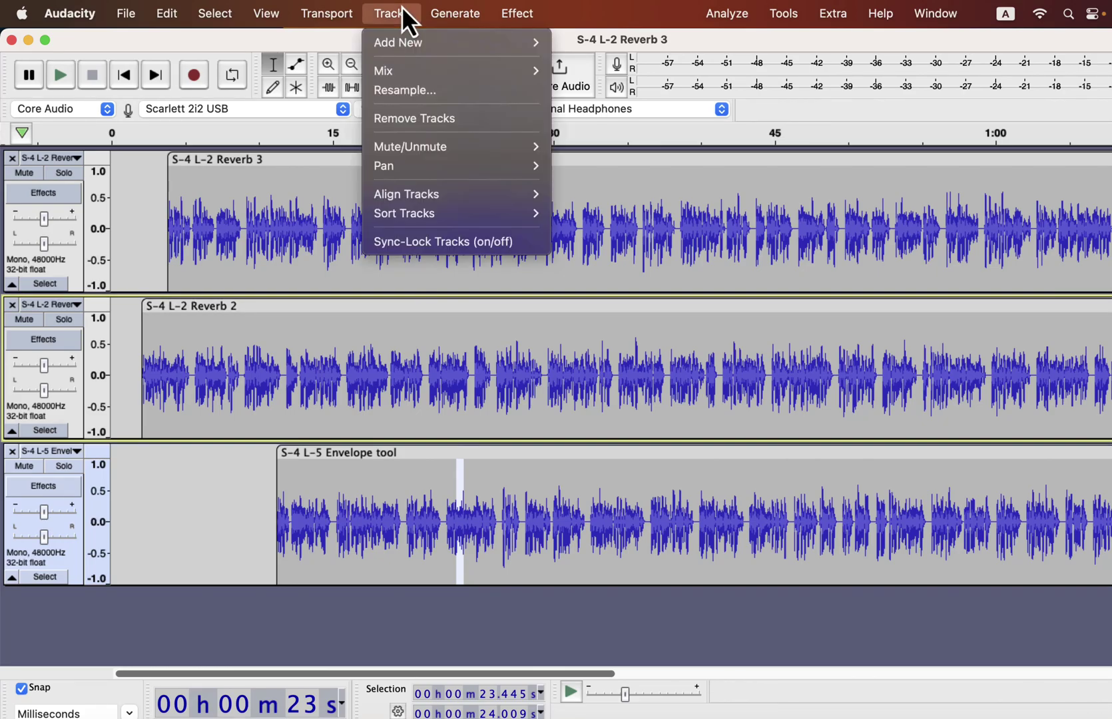
click(462, 243)
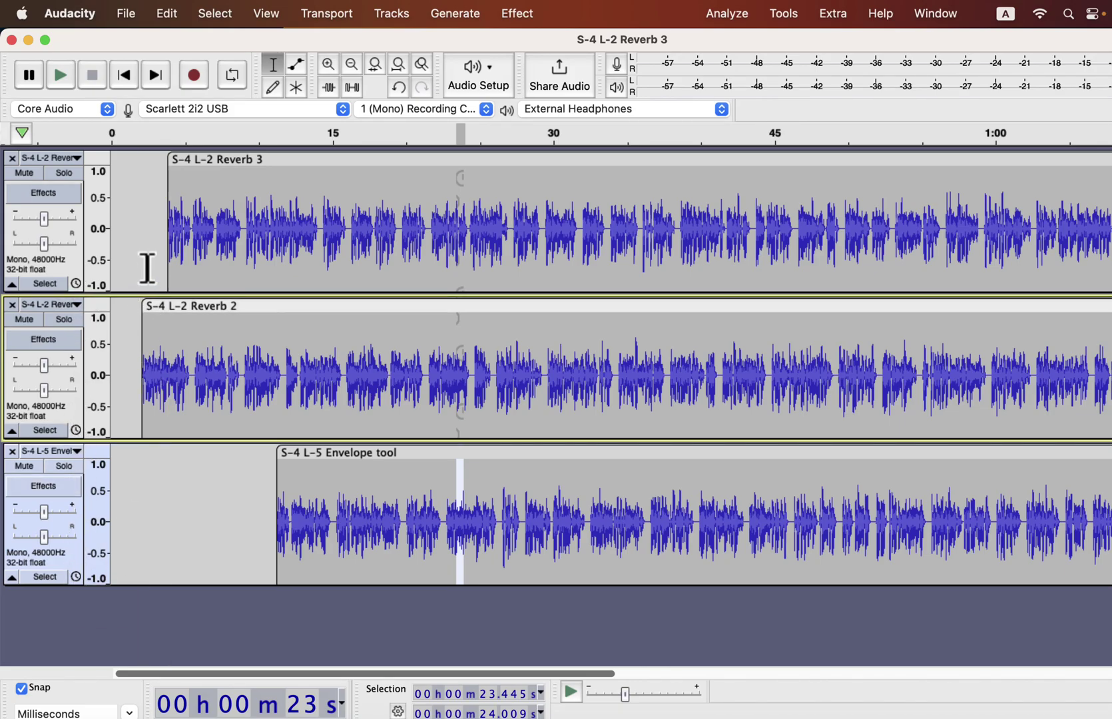
Try several Reverb selections, ending with about 18.5–25.8 s in Reverb 3, to view the sync-lock pattern
drag(148, 267, 424, 307)
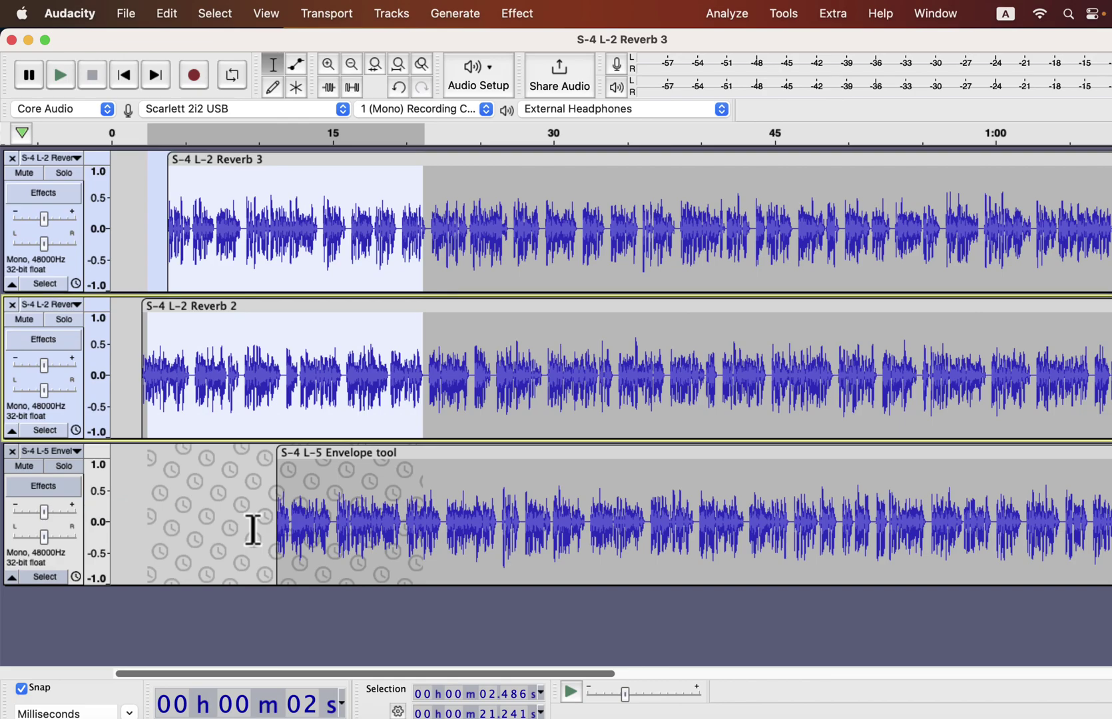
click(279, 518)
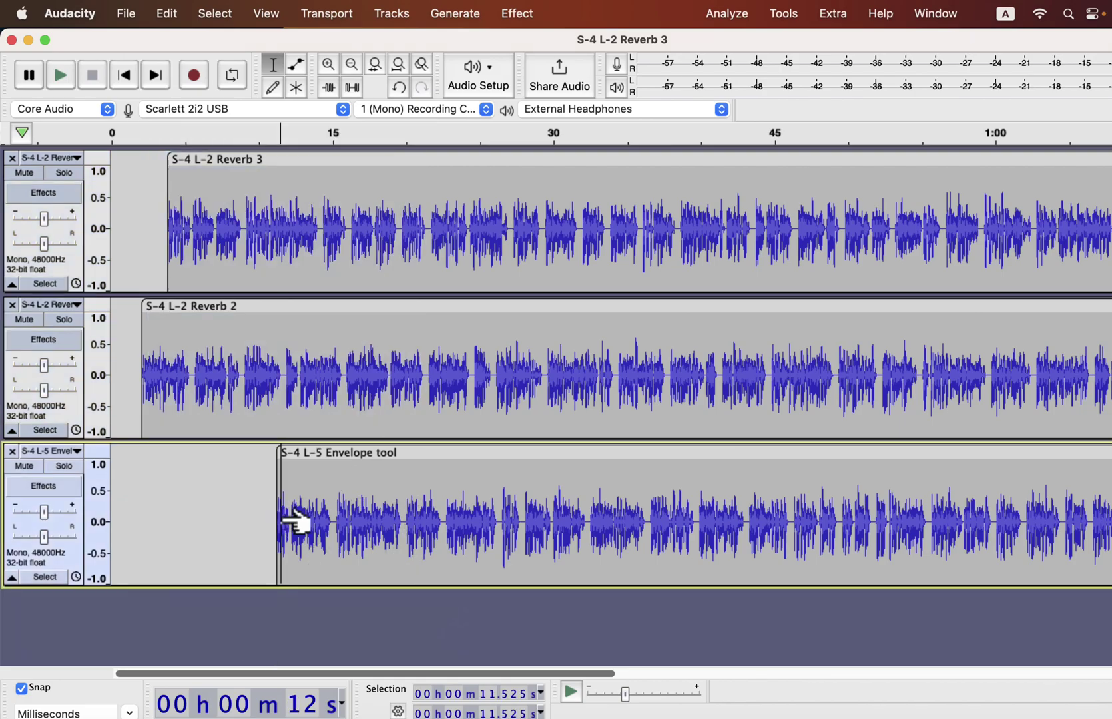
drag(343, 248, 546, 380)
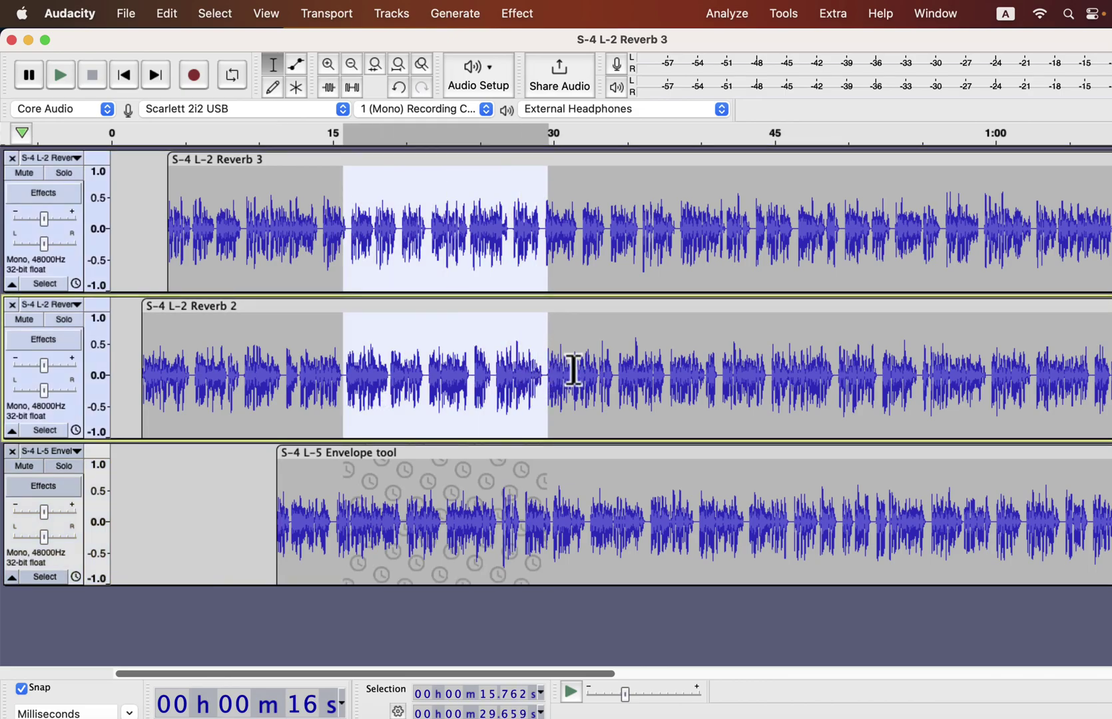
click(594, 375)
drag(595, 374, 462, 374)
drag(490, 233, 384, 228)
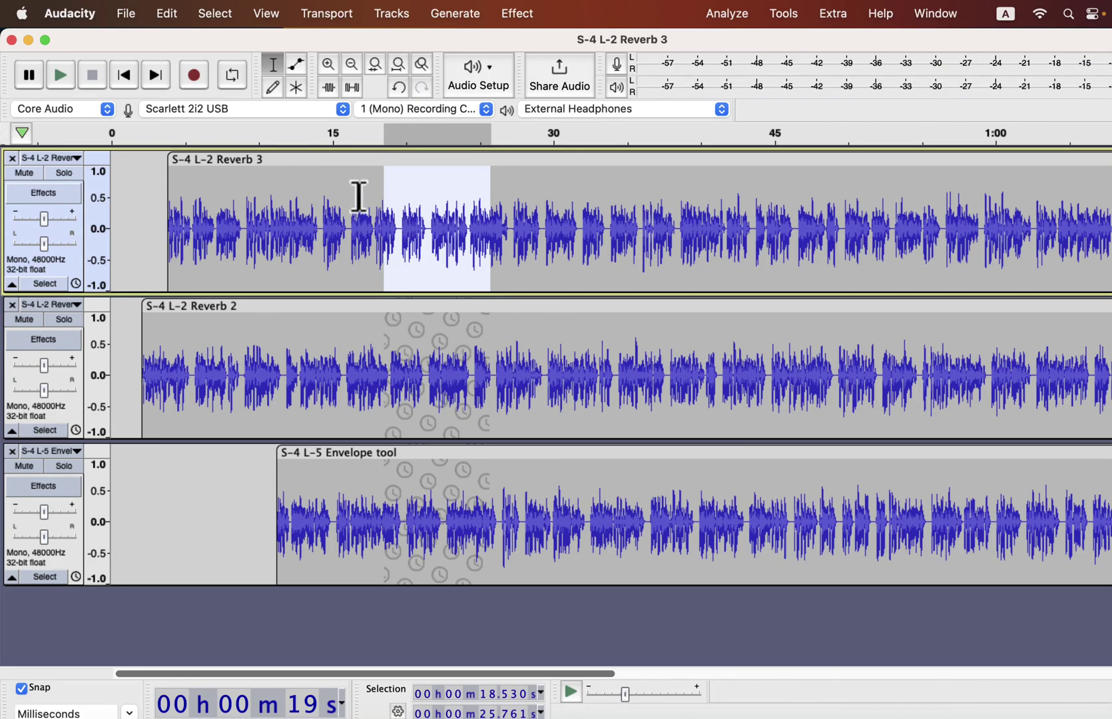
Drag the linked clips together so Reverb 2 starts near 6.7 s and Envelope tool near 16 s
drag(333, 161, 390, 162)
click(194, 221)
drag(285, 308, 336, 306)
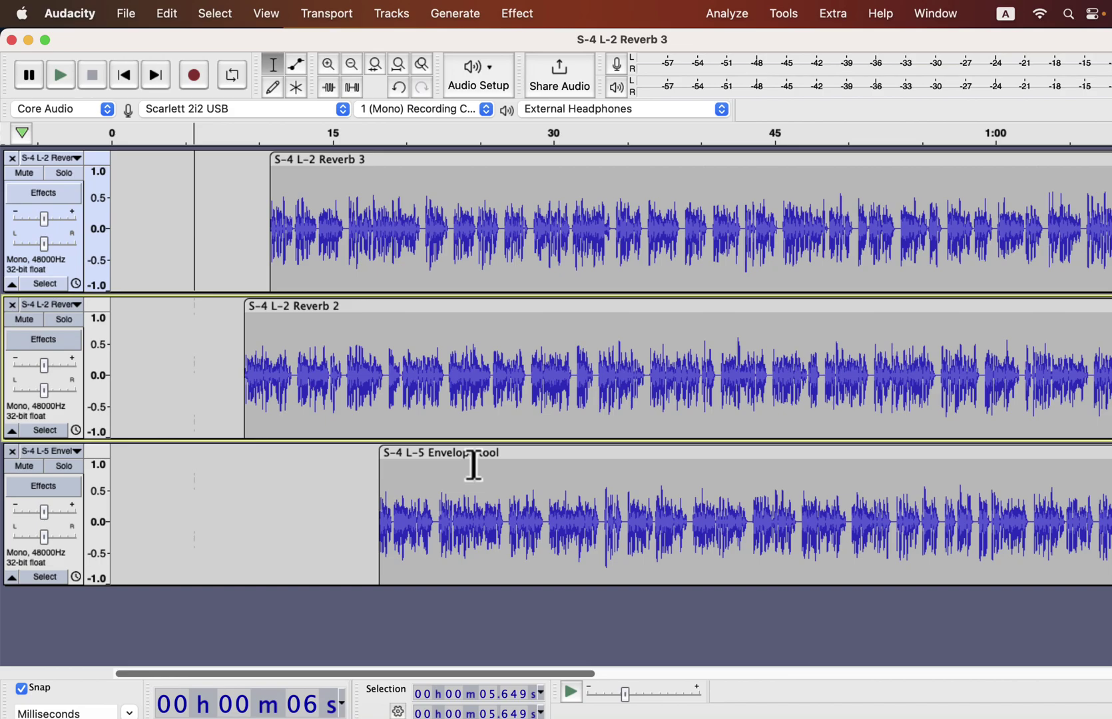
drag(489, 449, 456, 450)
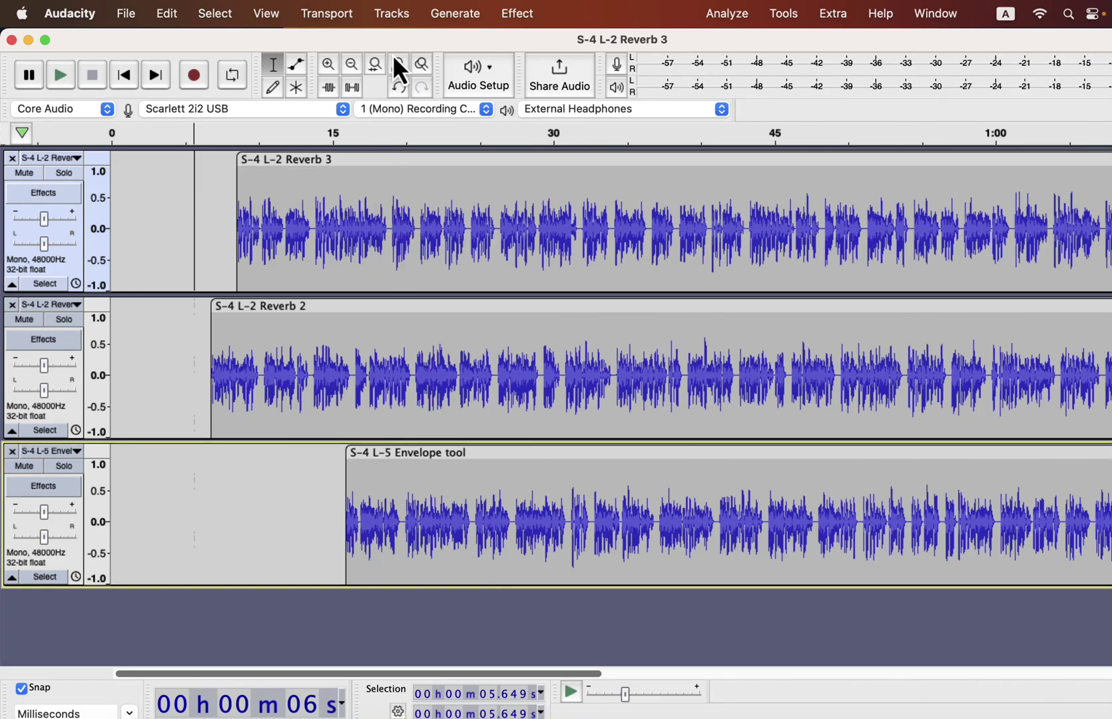
Add a new label track via Tracks > Add New > Label Track
click(397, 21)
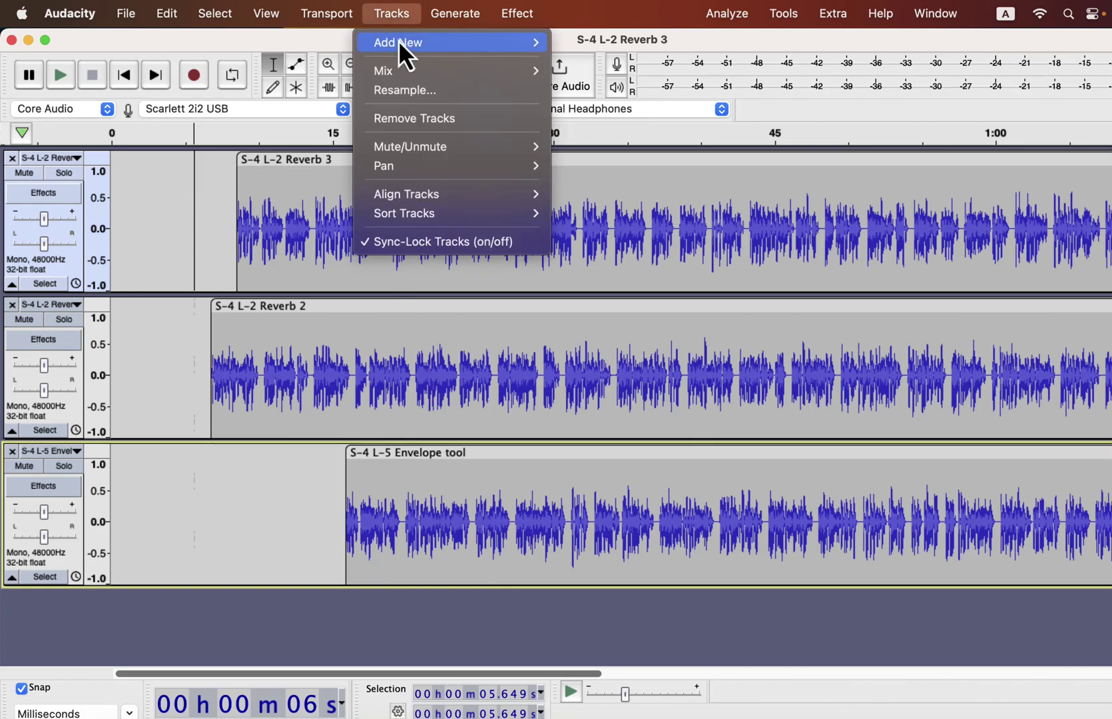
mouse_move(512, 42)
click(576, 80)
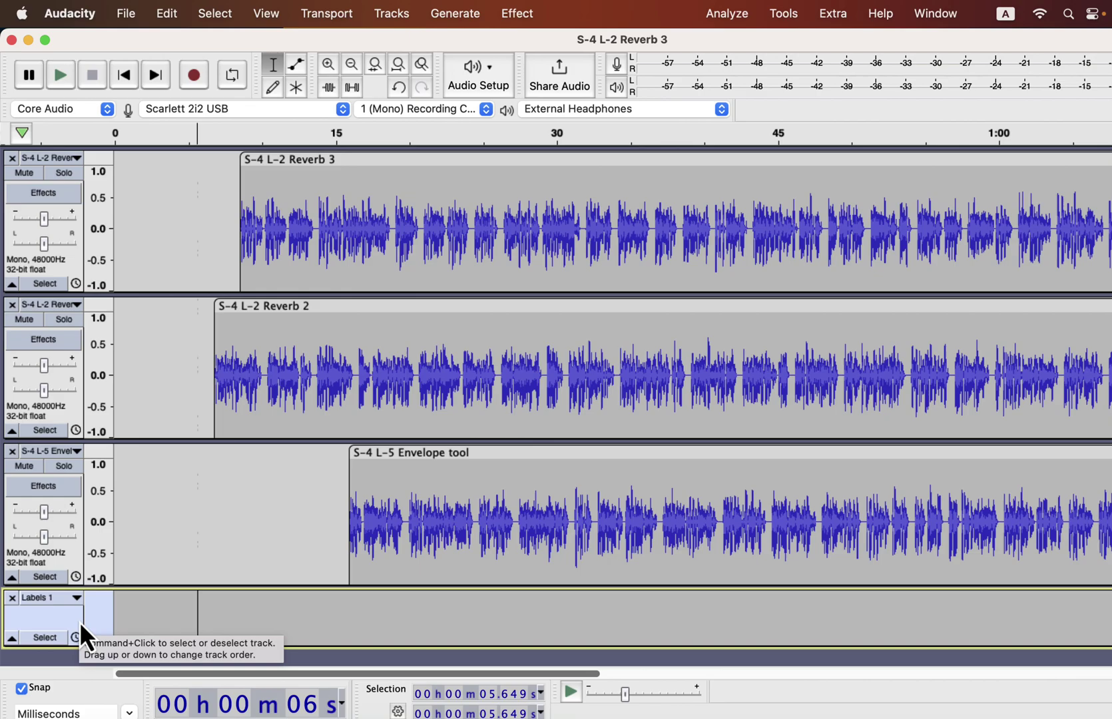
Create a 'something' label near 7 s, then shift clips and label later to about 11 s
click(215, 606)
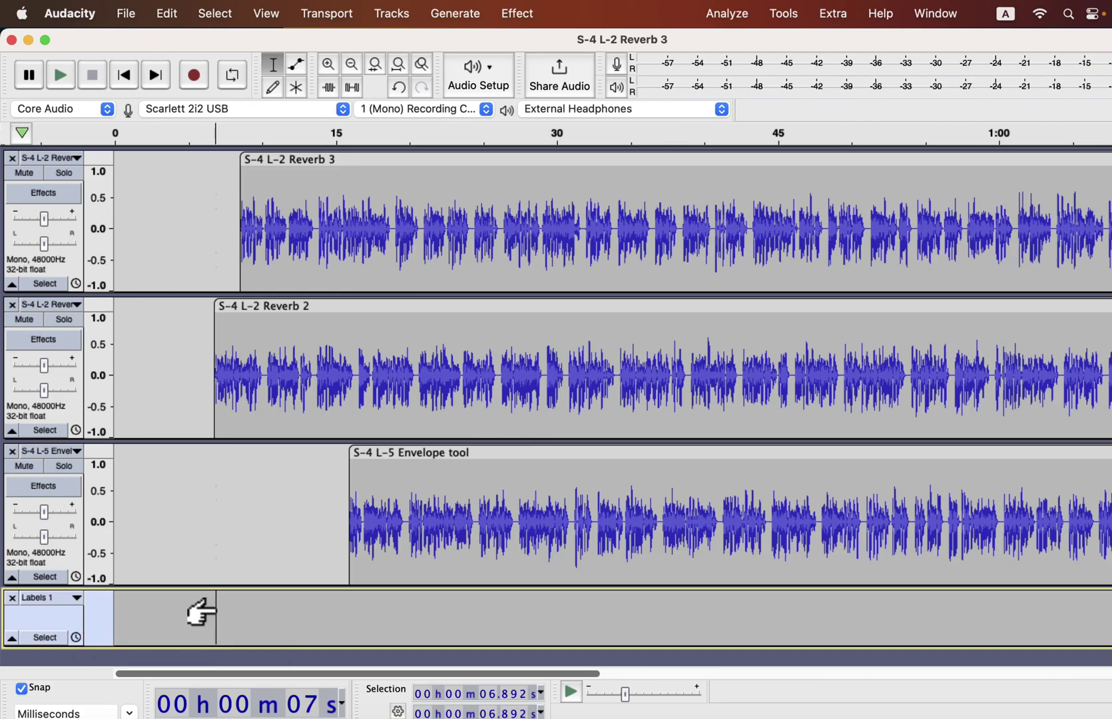
text(f)
text(omething)
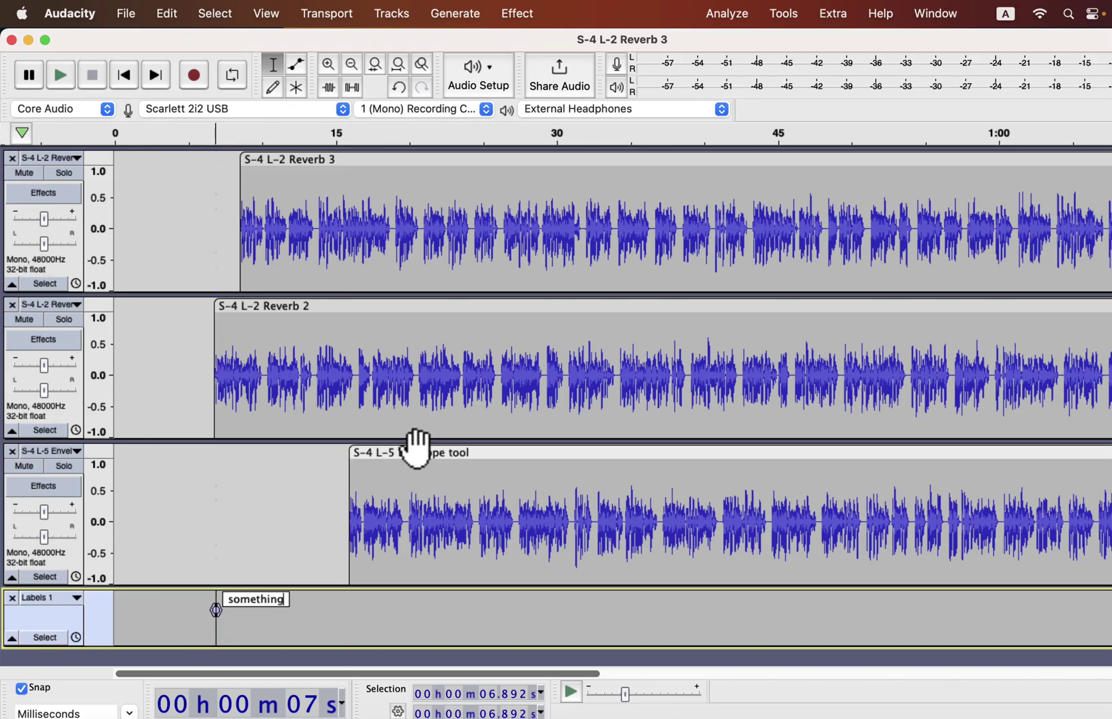
drag(417, 449, 480, 453)
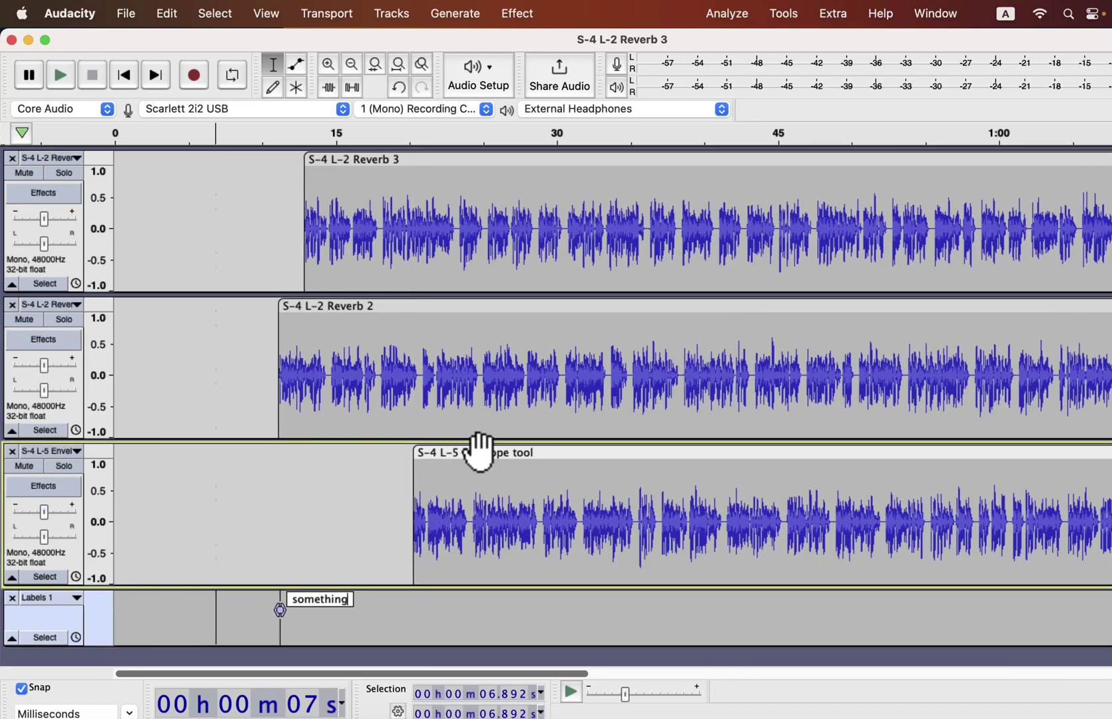
Move the Labels 1 track above Envelope tool and drag the Reverb clips with the label
click(73, 601)
click(77, 644)
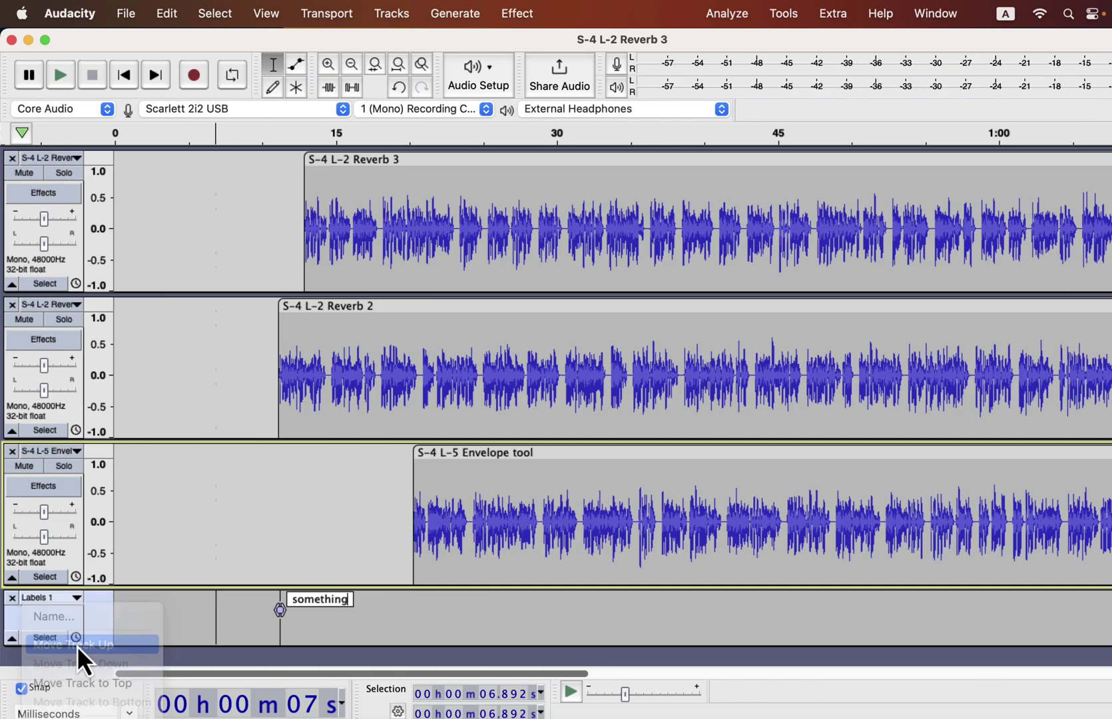
mouse_move(454, 163)
mouse_down()
mouse_move(573, 178)
mouse_move(446, 159)
mouse_move(525, 163)
mouse_move(452, 159)
mouse_move(501, 161)
mouse_move(463, 151)
mouse_up()
Move Envelope tool independently to about 4 s and the Reverb group with label to about 7.5 s
click(466, 201)
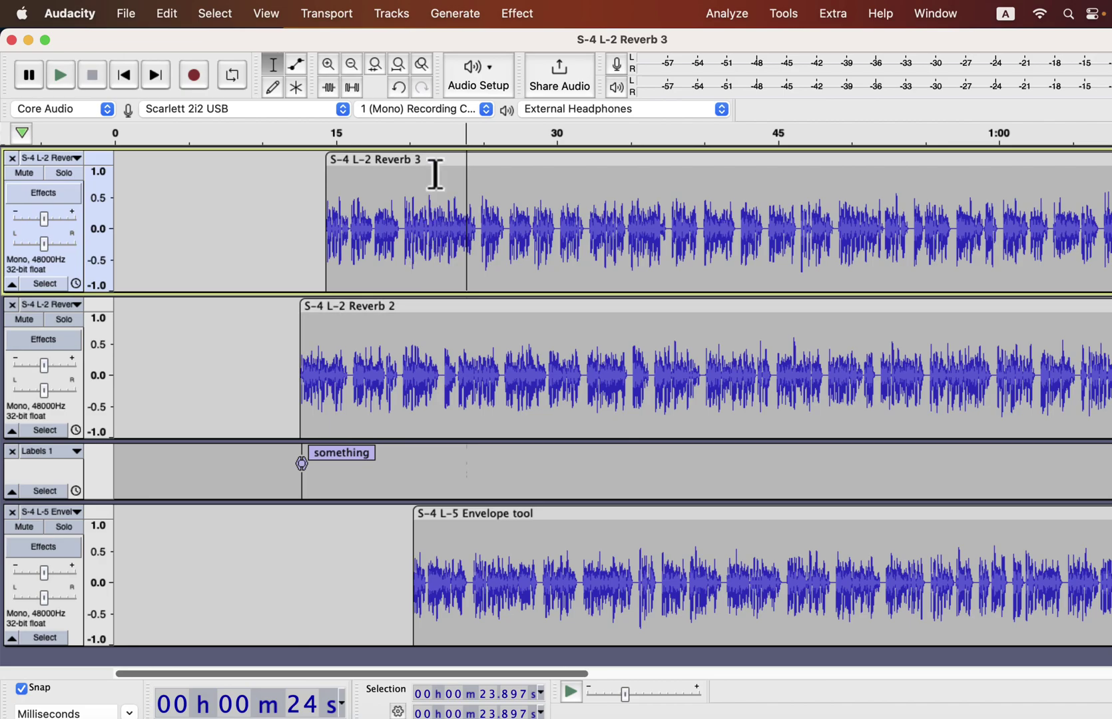
drag(504, 513, 263, 521)
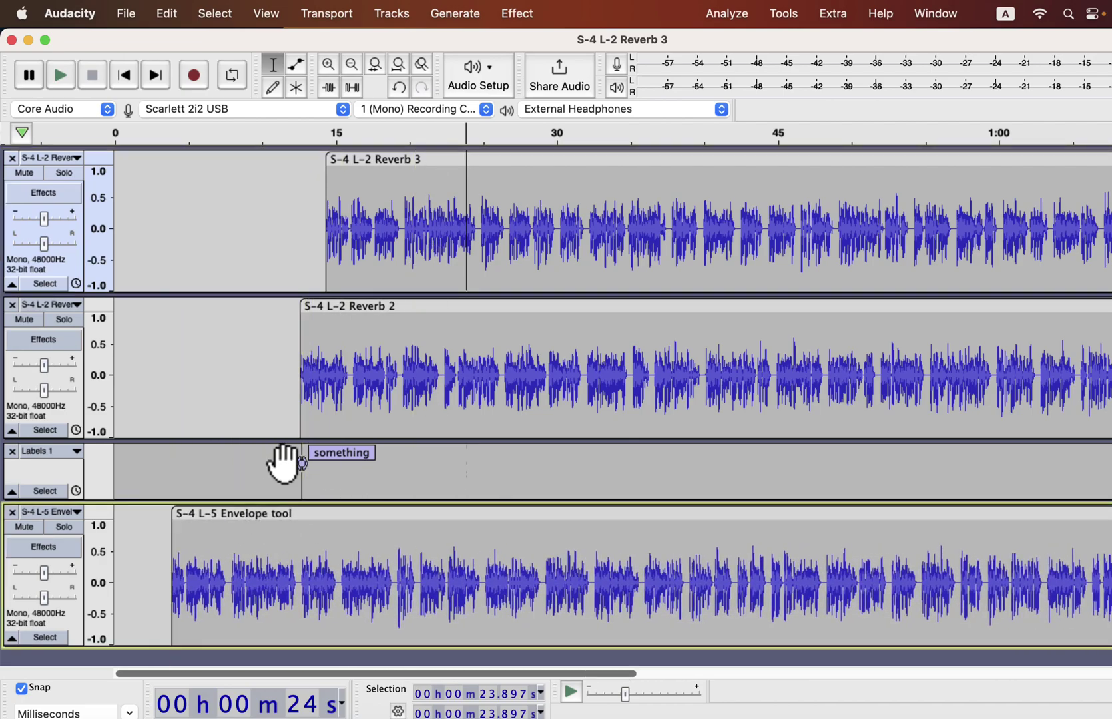
drag(433, 166, 359, 163)
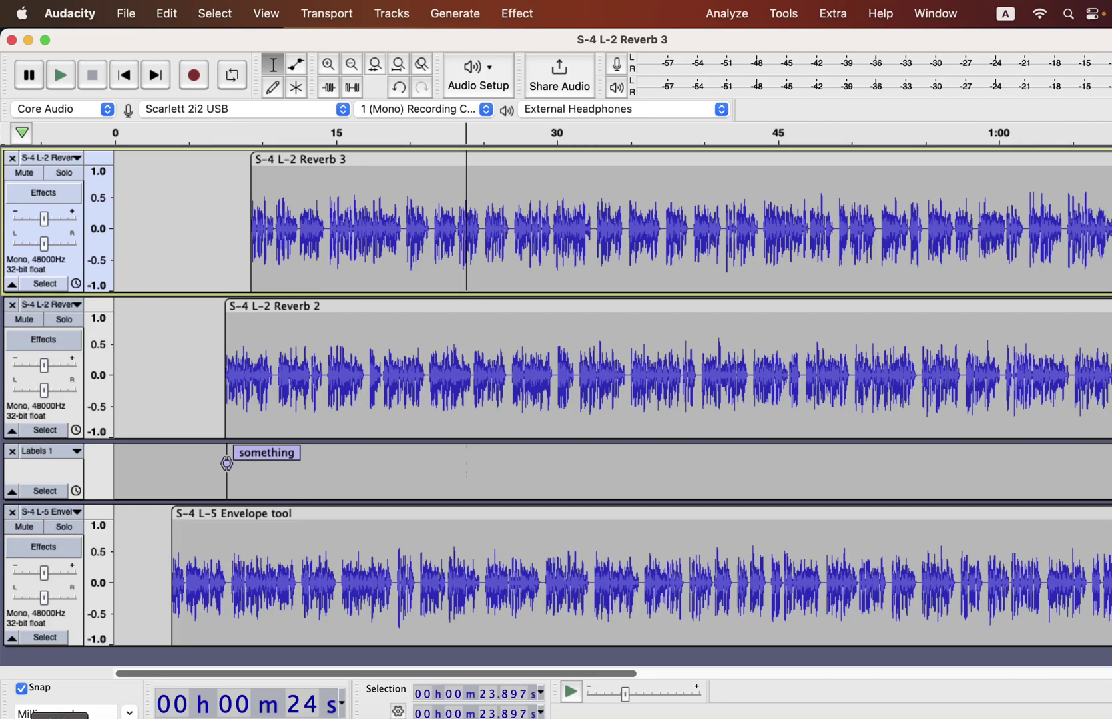
Import S-4 L-6 Fade In.wav as a track and move it with Envelope tool to about 19 s and 23 s
key(super+Tab)
drag(439, 492, 181, 658)
click(232, 630)
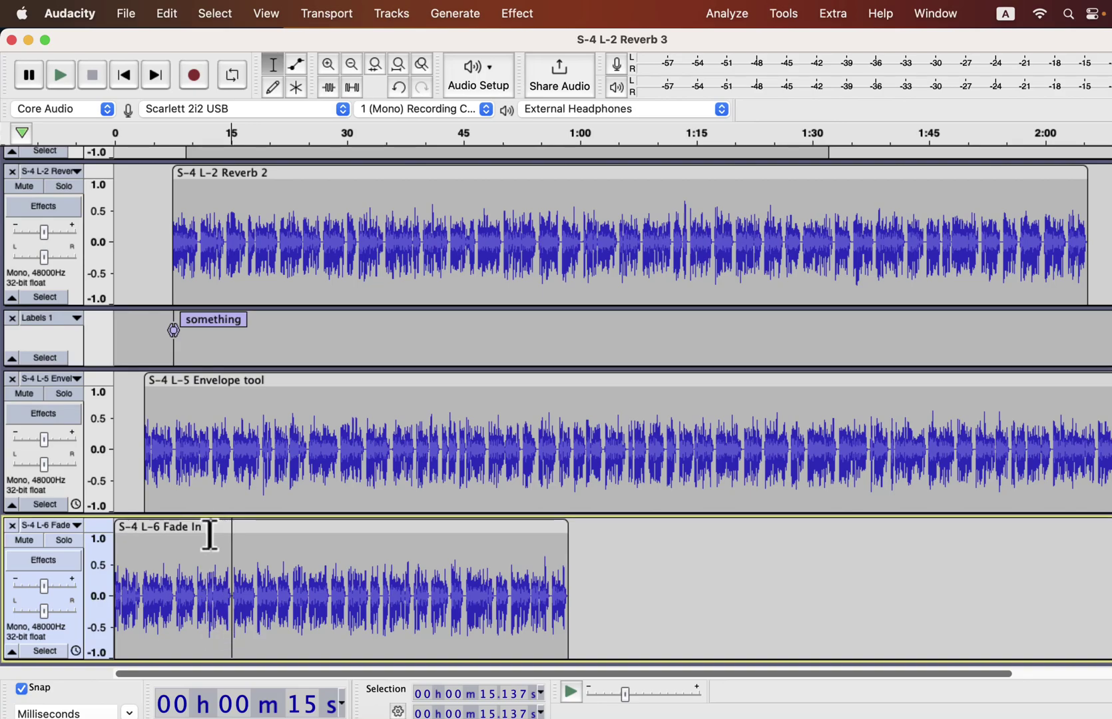
drag(296, 376, 403, 390)
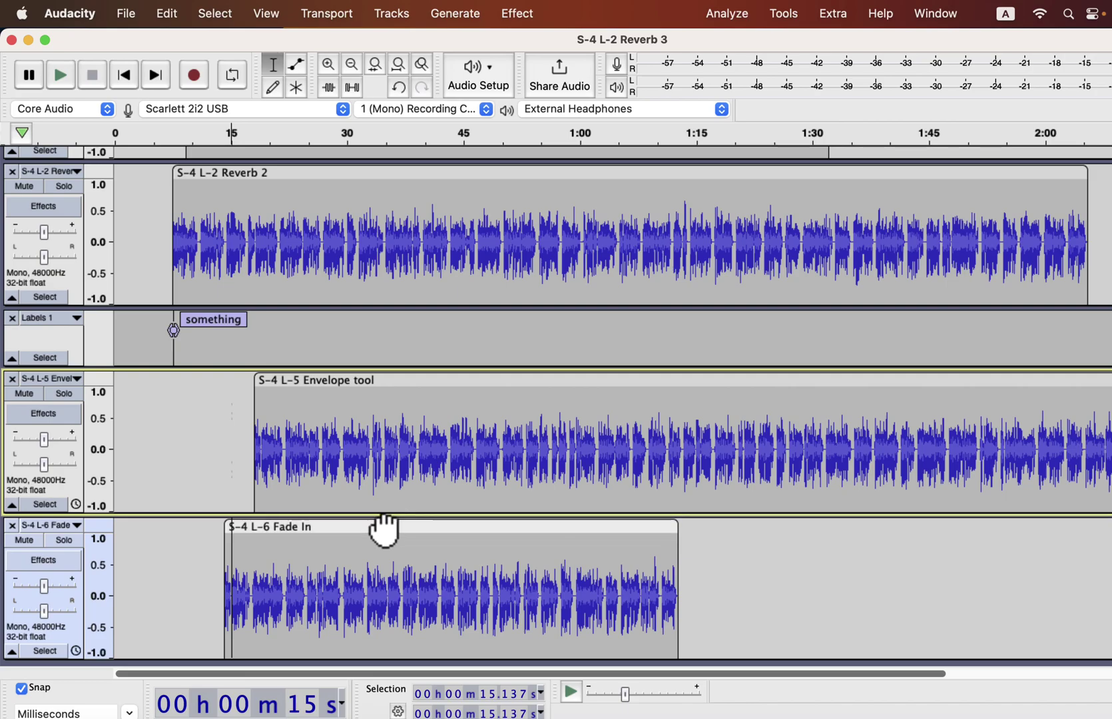
drag(382, 526, 423, 514)
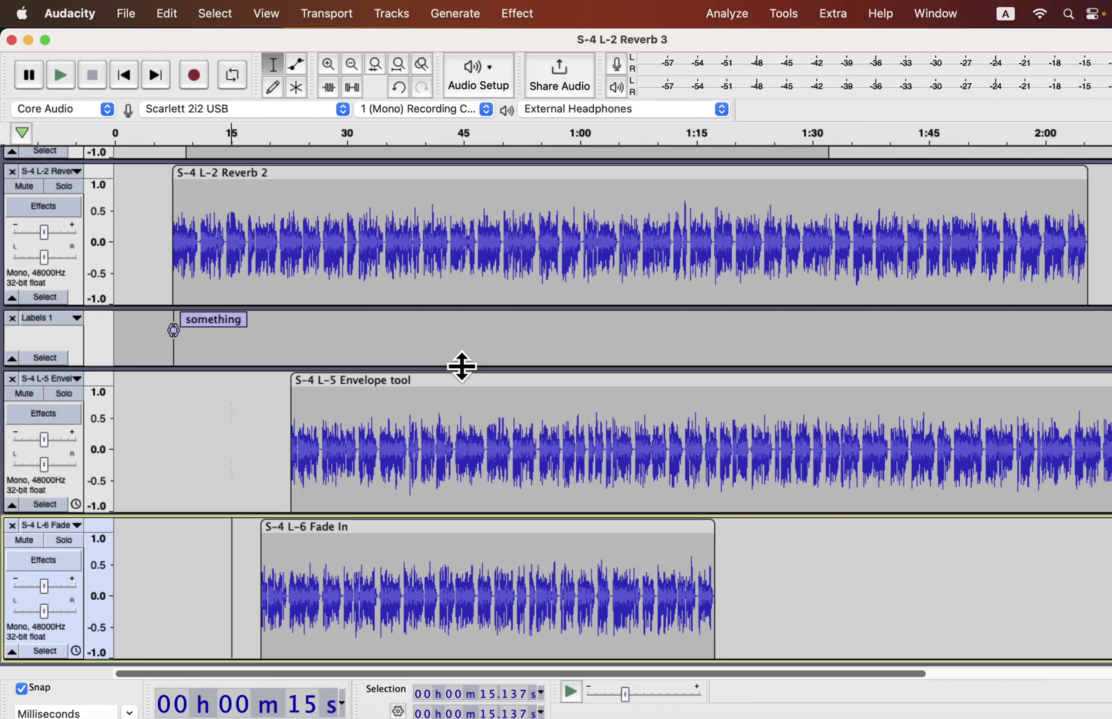
Fit all five tracks to the window height and realign the groups, Reverb tracks and label near 14–16 s
click(273, 14)
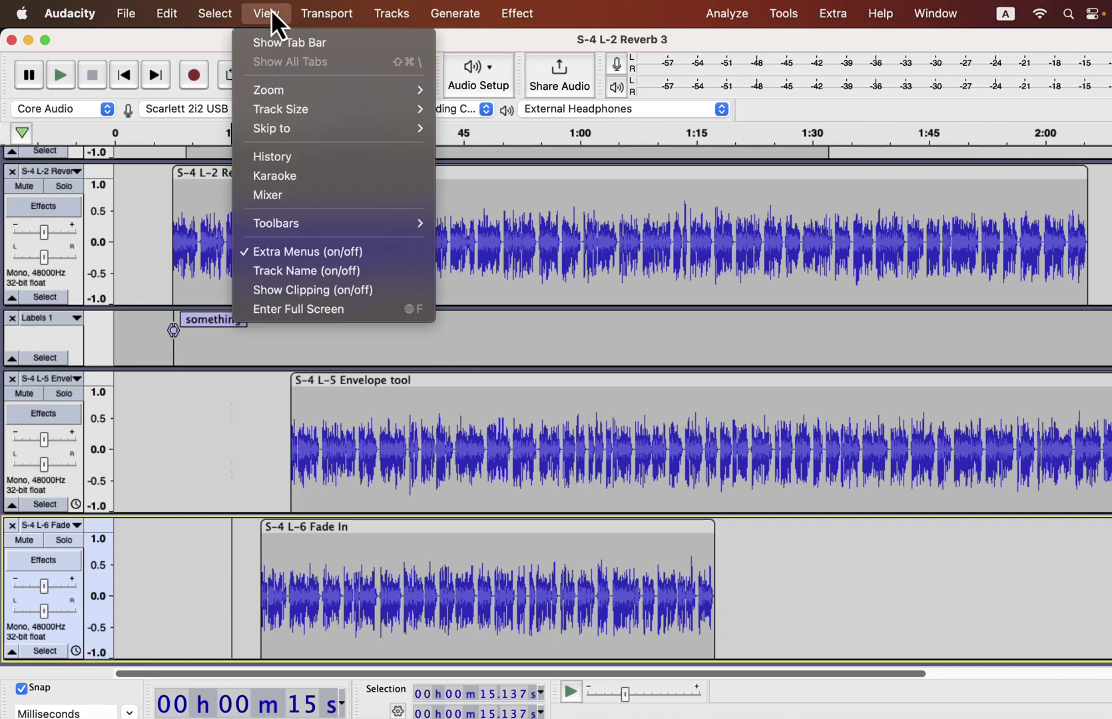
mouse_move(280, 109)
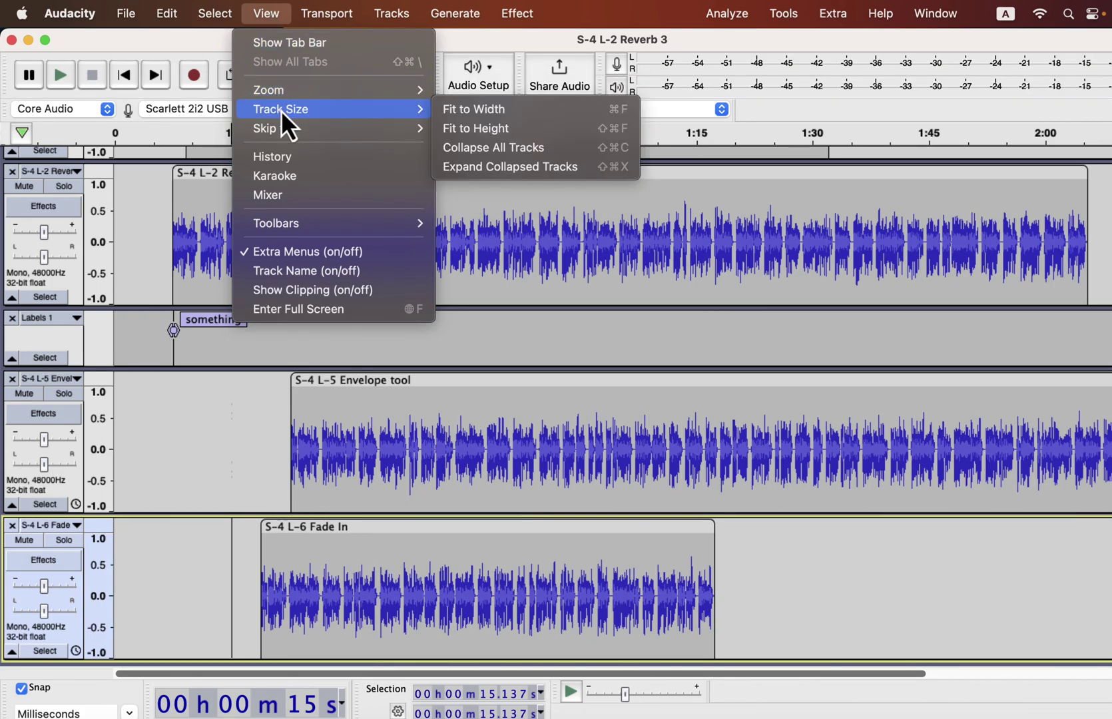
click(461, 132)
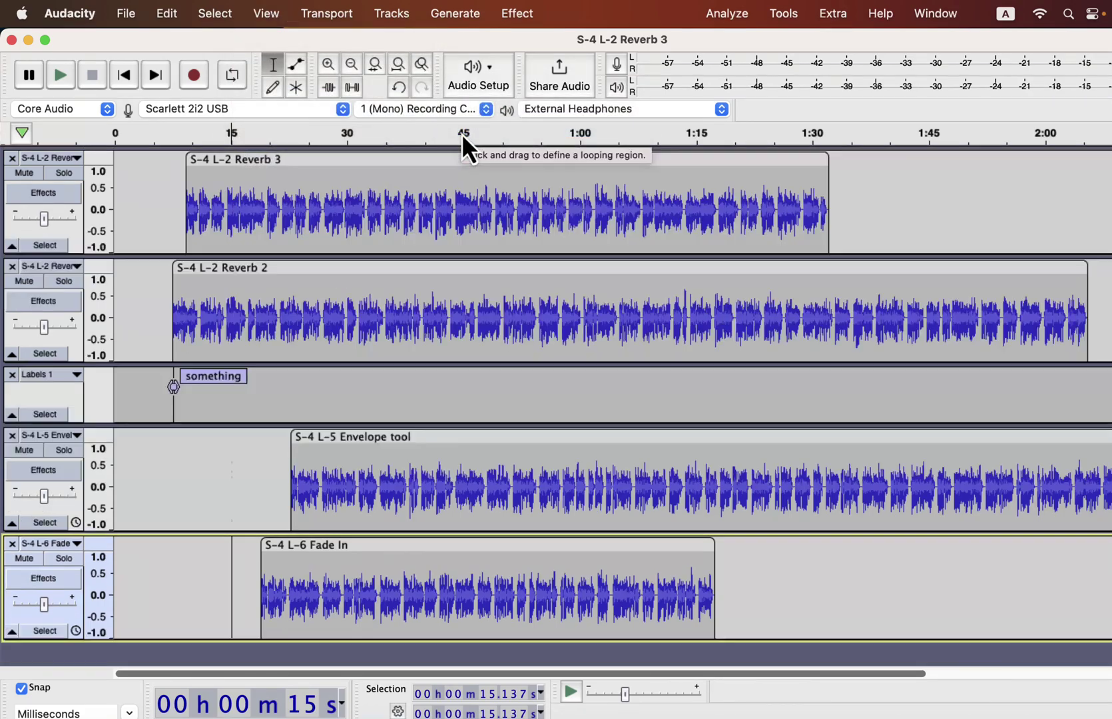
mouse_move(290, 543)
mouse_down()
mouse_move(224, 546)
mouse_move(311, 536)
mouse_up()
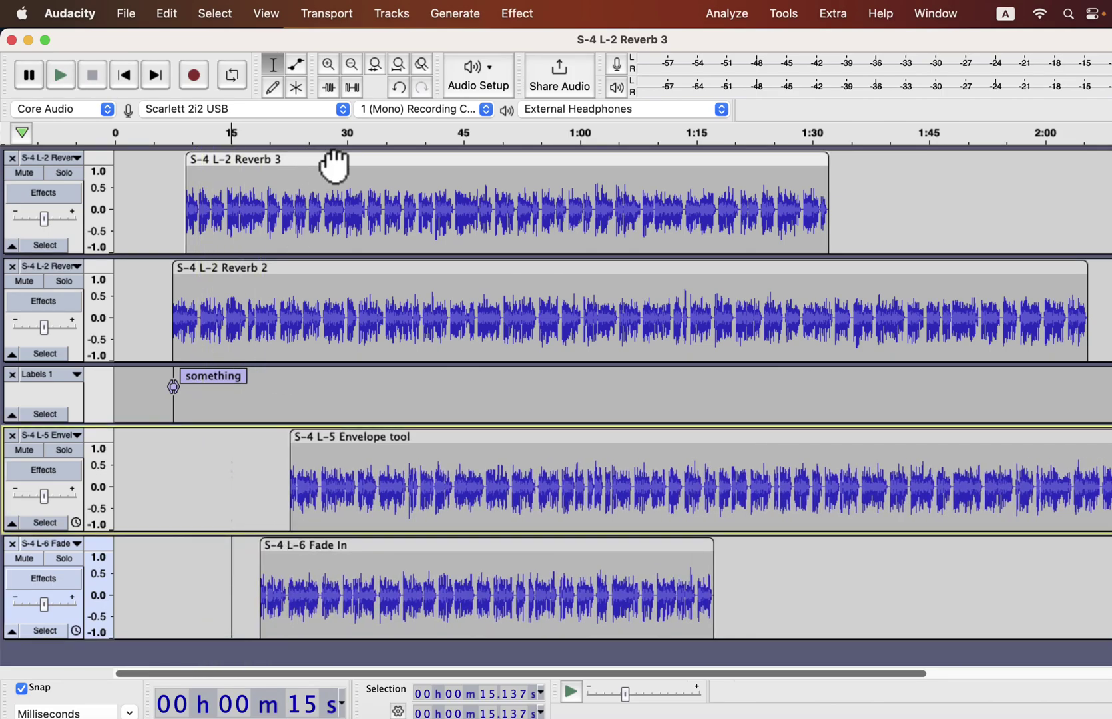
drag(330, 163, 544, 270)
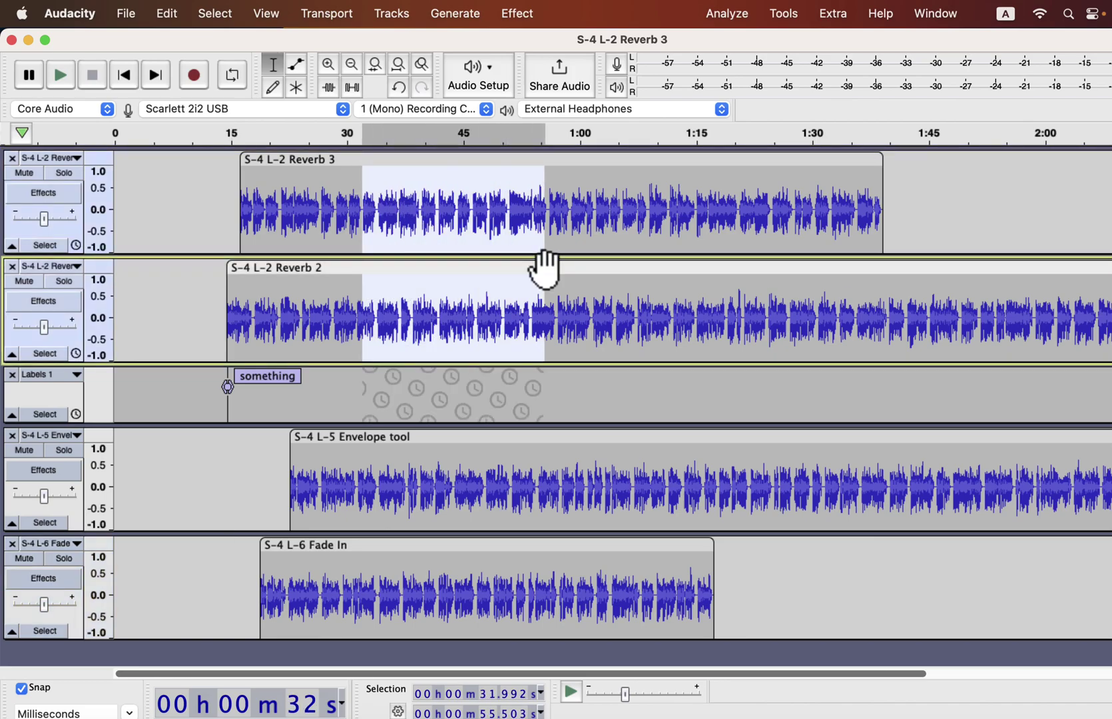
Delete about 57 s to 1:15 from Reverb 3, shortening Reverb 2 too, then select 1:04–1:22
click(556, 203)
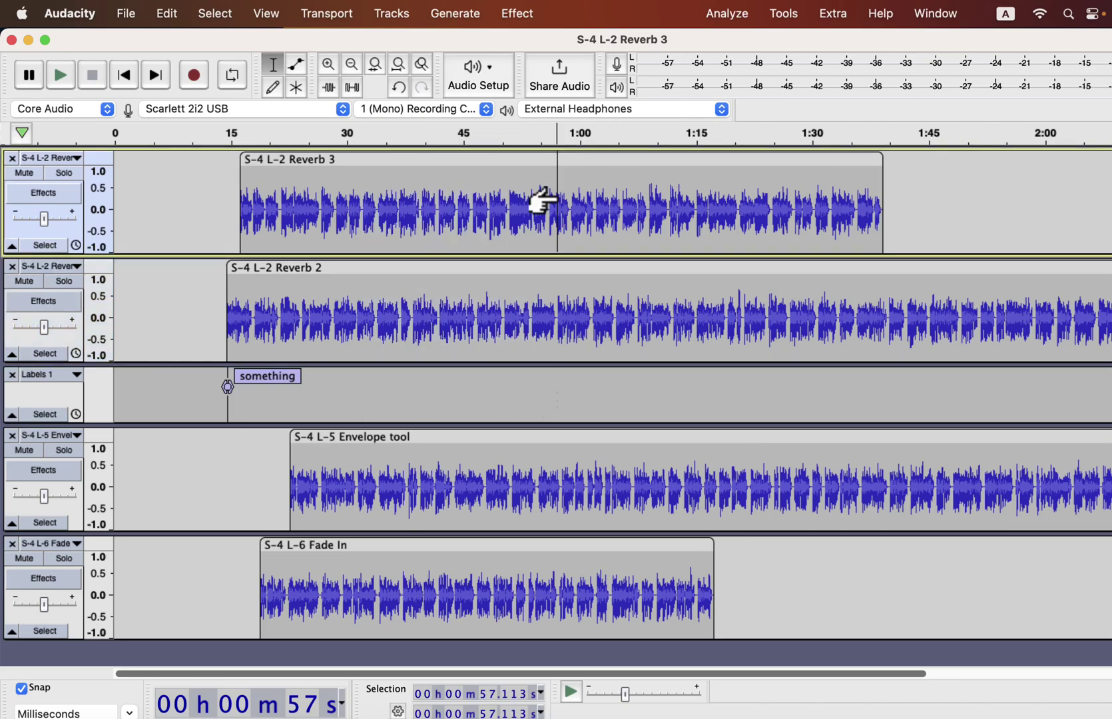
drag(559, 199, 712, 202)
key(Delete)
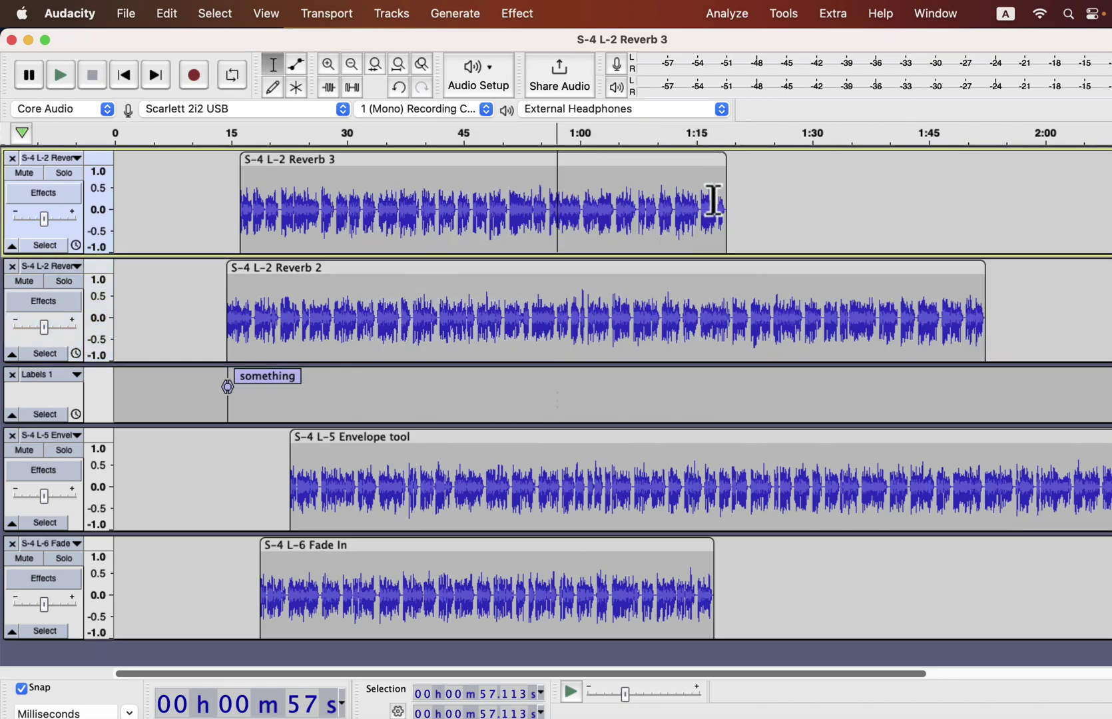
drag(611, 209, 751, 210)
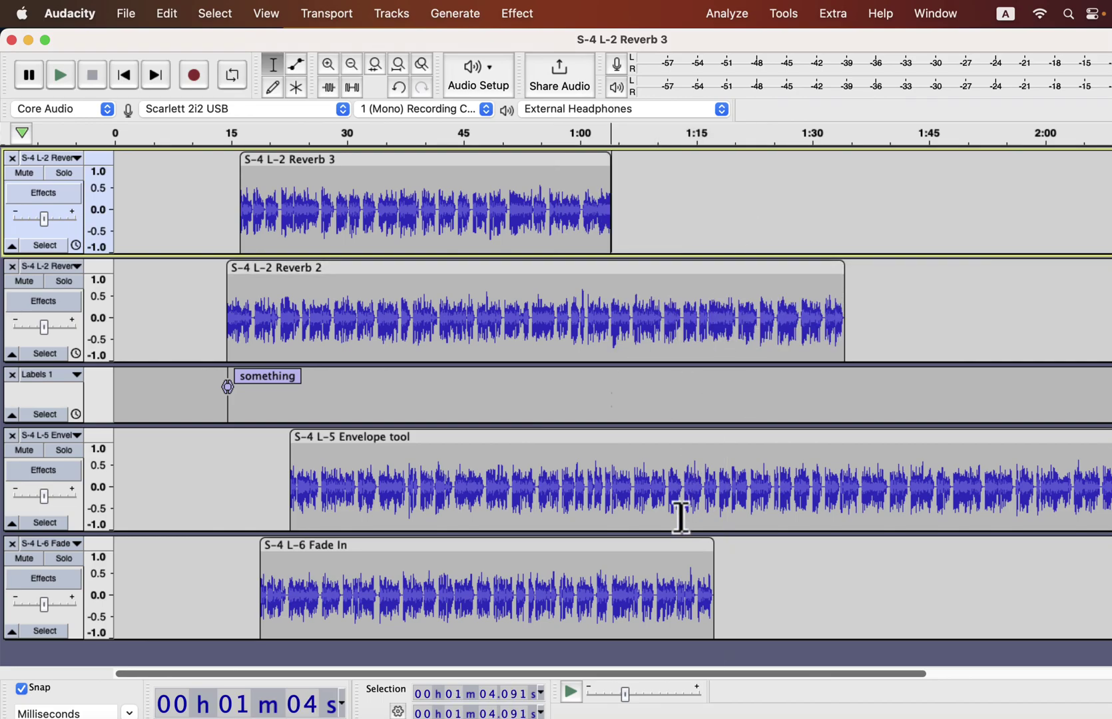